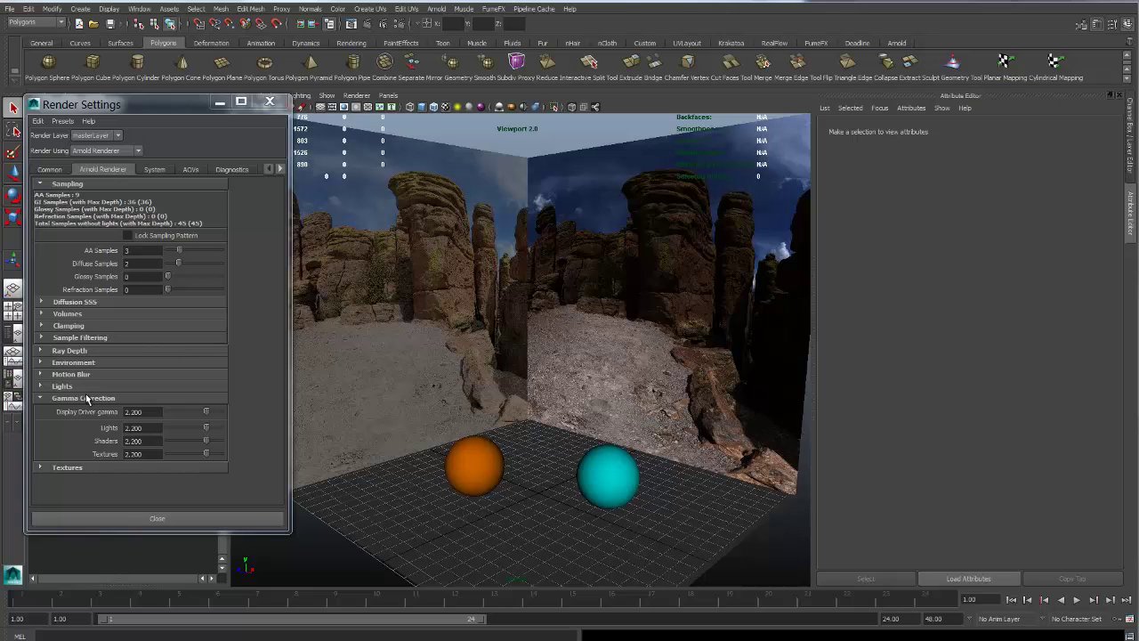
Bring up the Arnold render of the scene in the Render View, keeping the gamma correction settings in sight for comparison
mouse_move(142, 114)
mouse_down()
mouse_move(172, 104)
mouse_move(148, 116)
mouse_up()
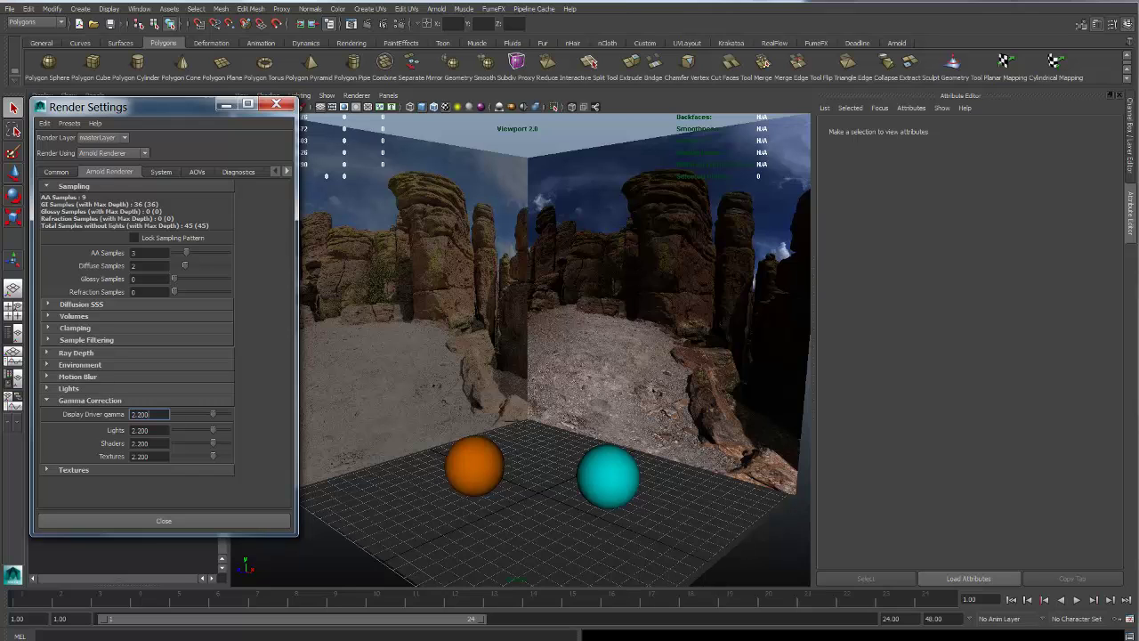
click(511, 108)
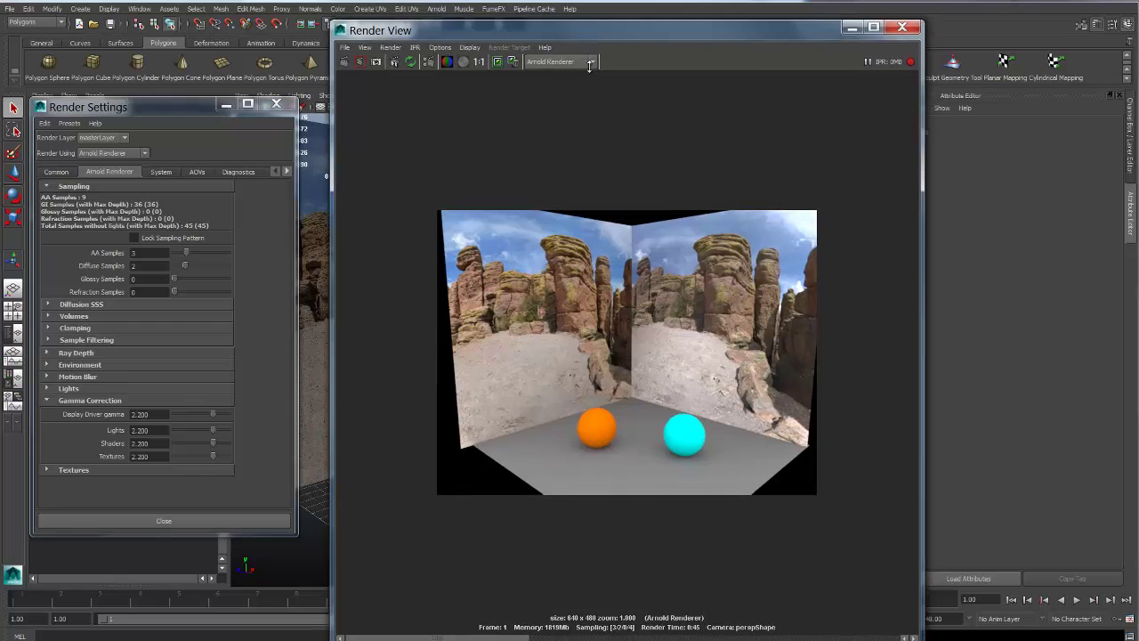
drag(592, 23, 592, 57)
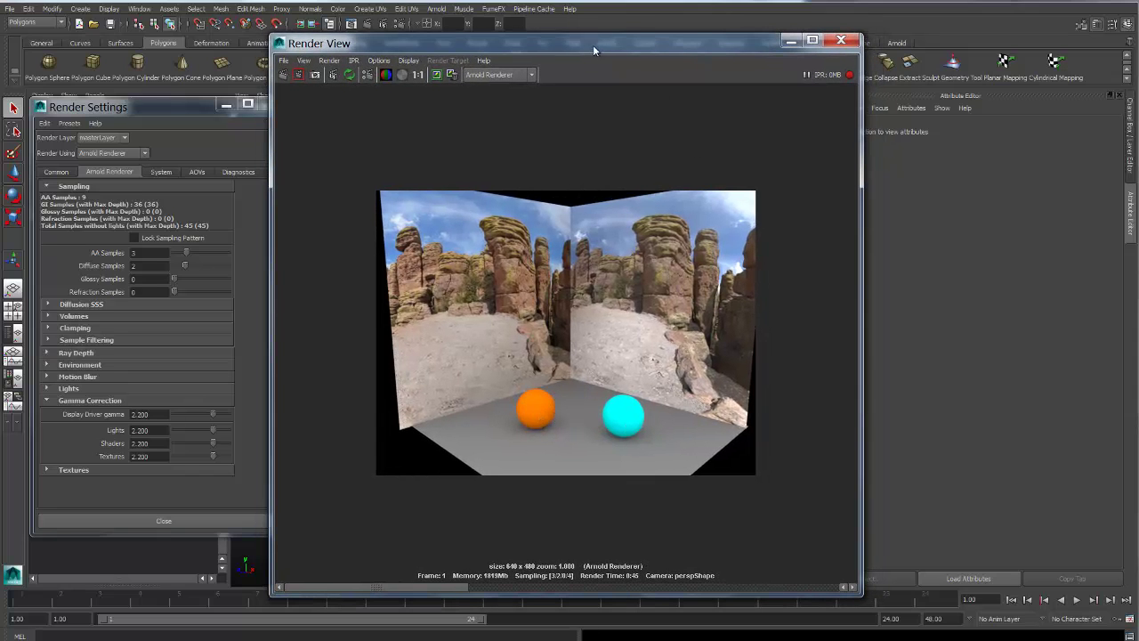
drag(592, 44, 532, 63)
Select the orange sphere and display the diffuse and specular attributes of its Arnold standard shader
click(483, 461)
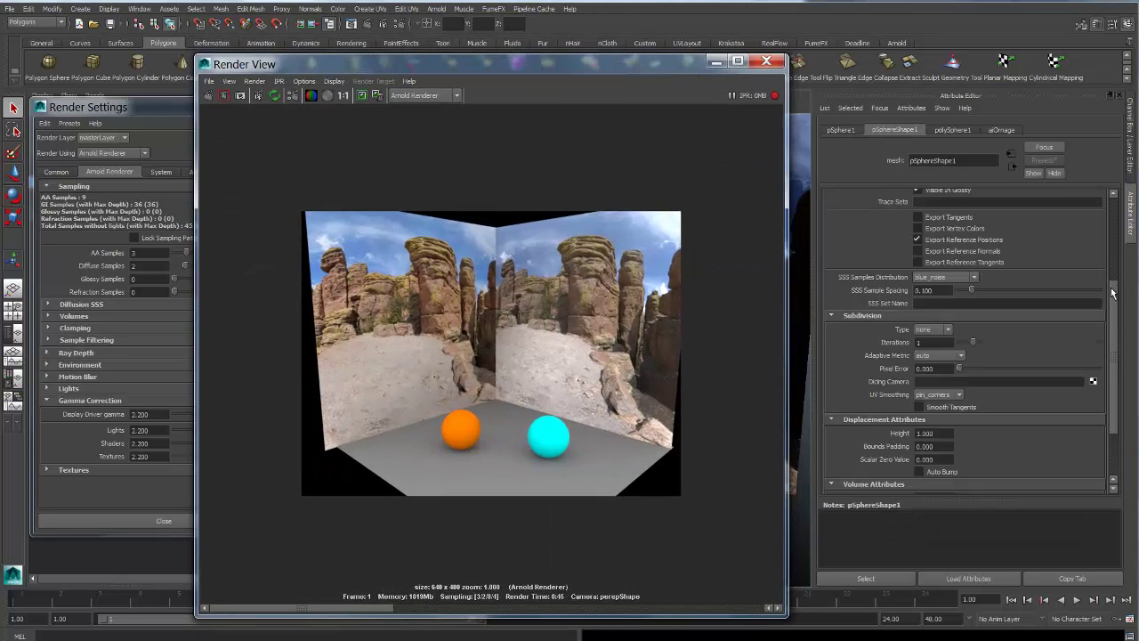
drag(1115, 291, 1105, 204)
click(999, 129)
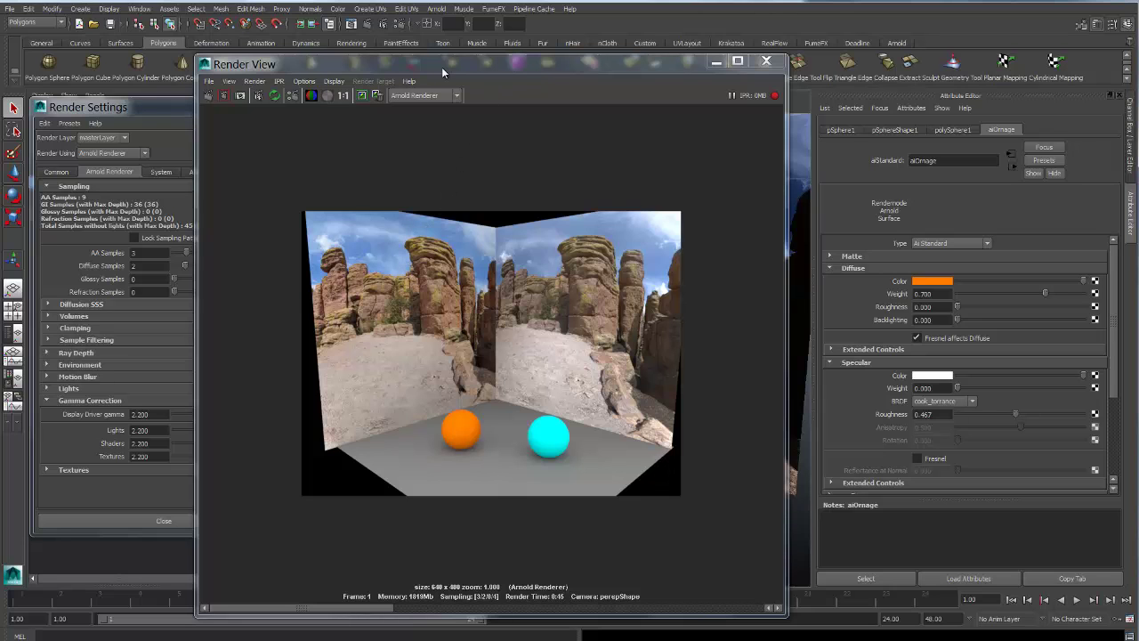
Open the Render View's color management settings and compare the image and display color profiles with the Arnold gamma correction values
drag(479, 73, 599, 42)
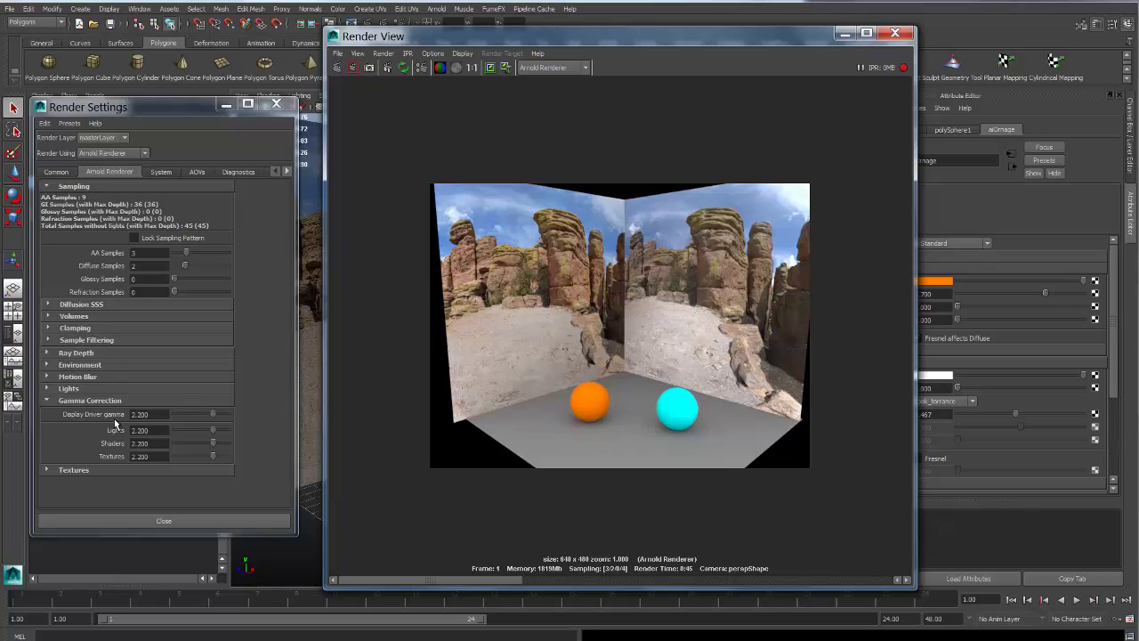
click(463, 53)
click(494, 166)
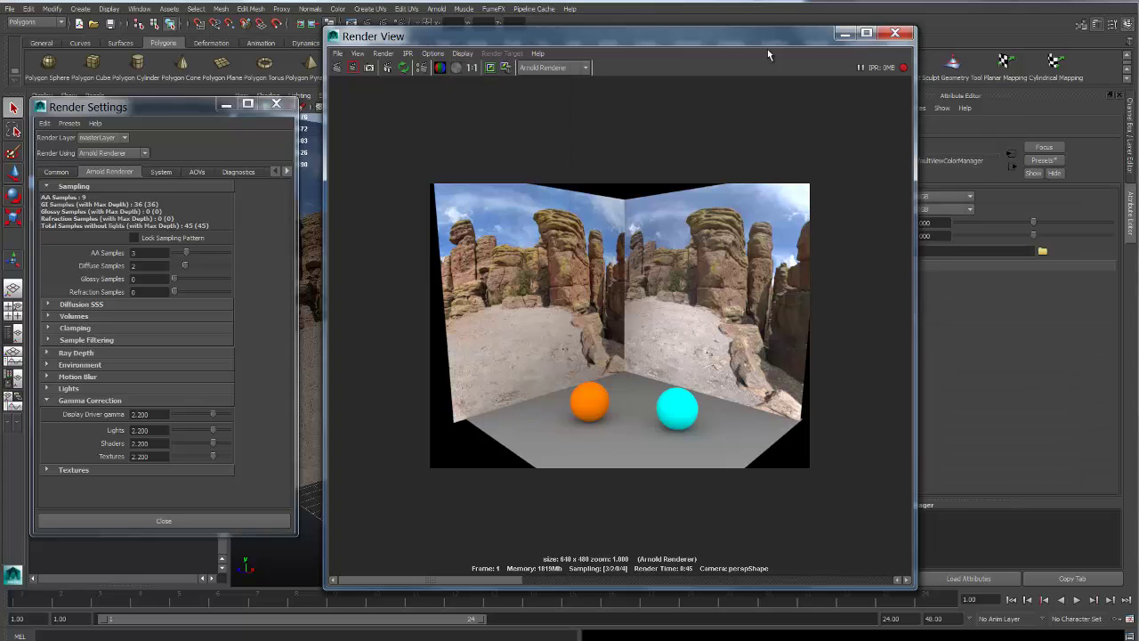
drag(767, 40, 624, 47)
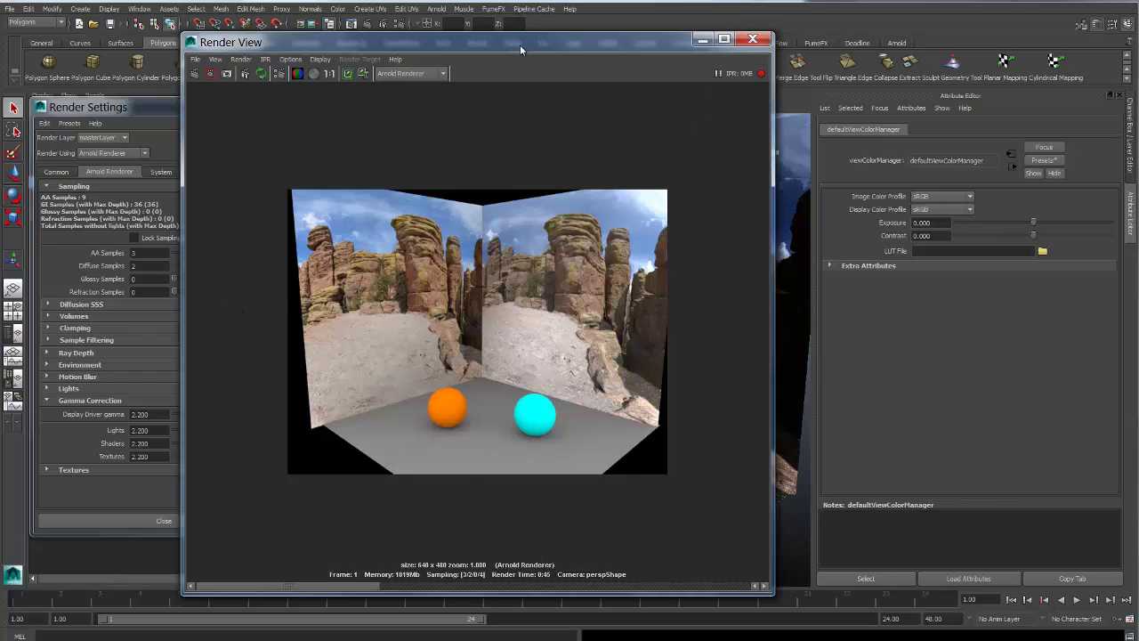
drag(519, 44, 635, 47)
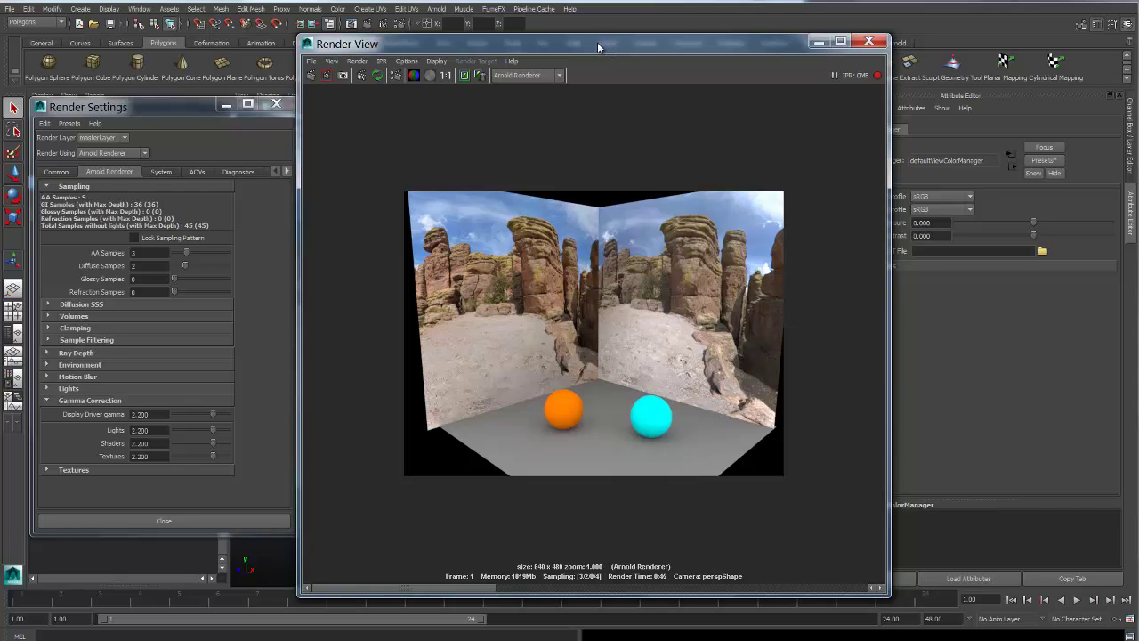
drag(587, 43, 612, 40)
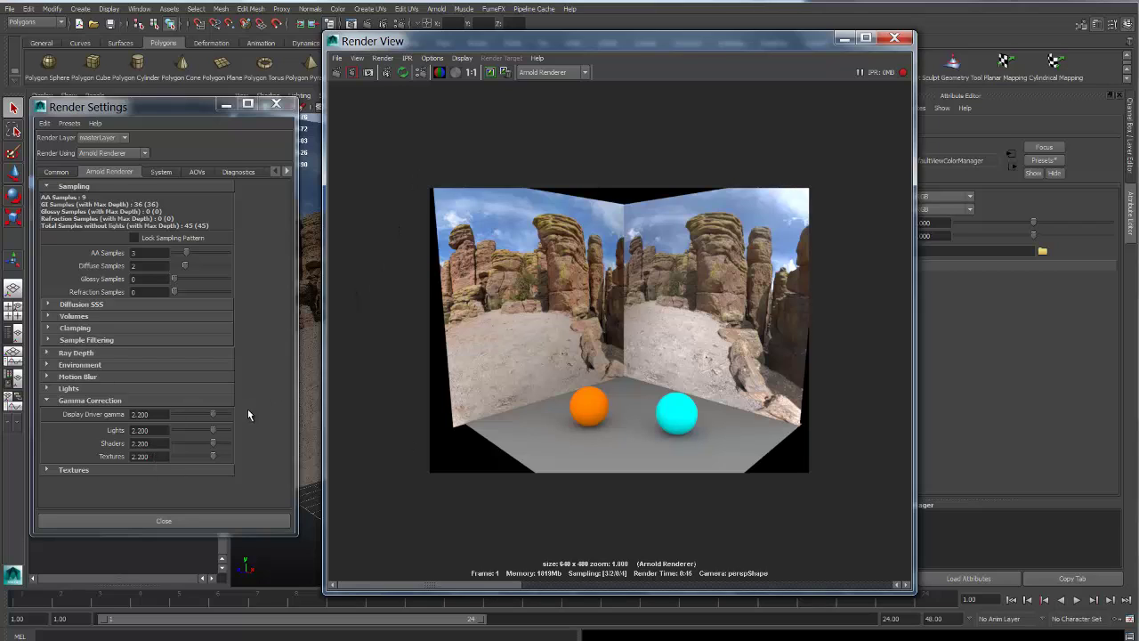
drag(640, 44, 612, 48)
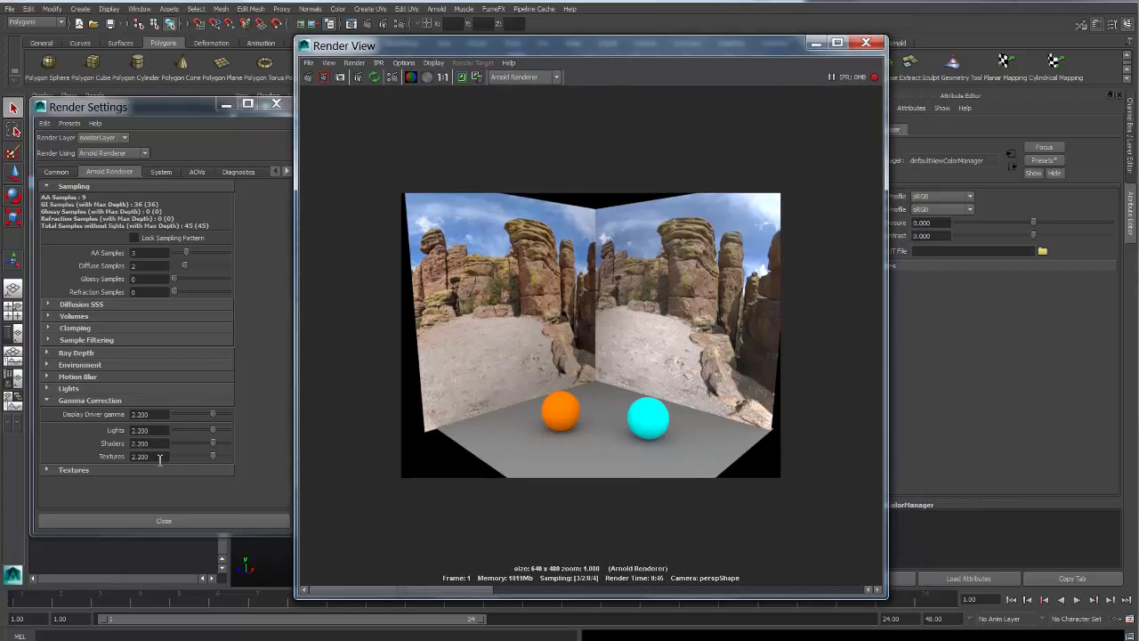
Set the Textures gamma correction to 1 to test its effect on the render
double_click(159, 458)
text(1)
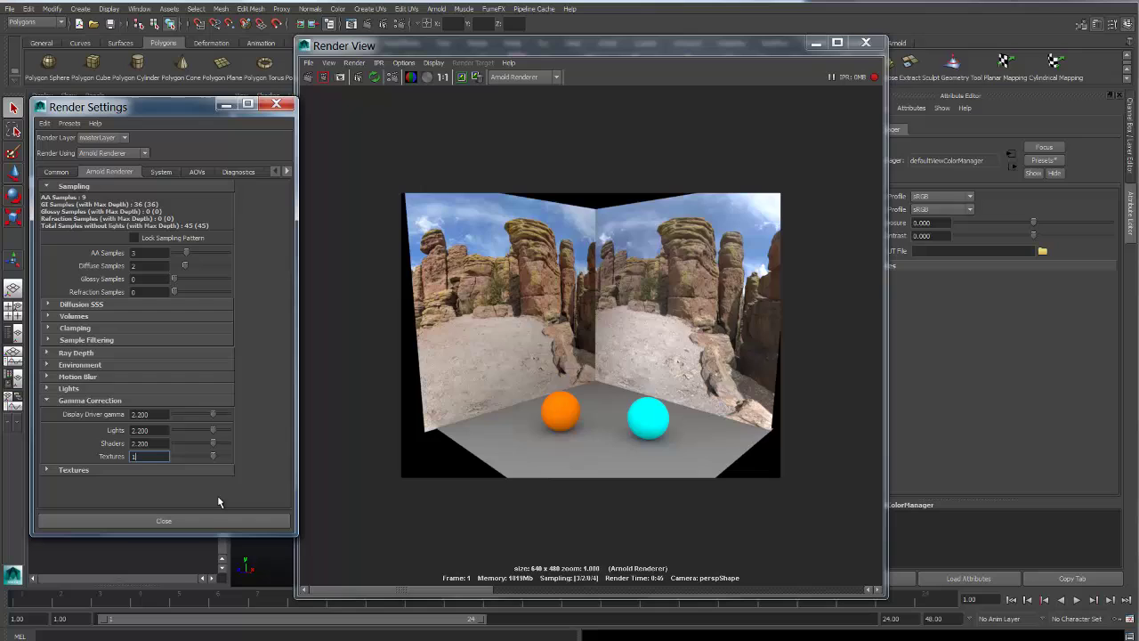
key(Return)
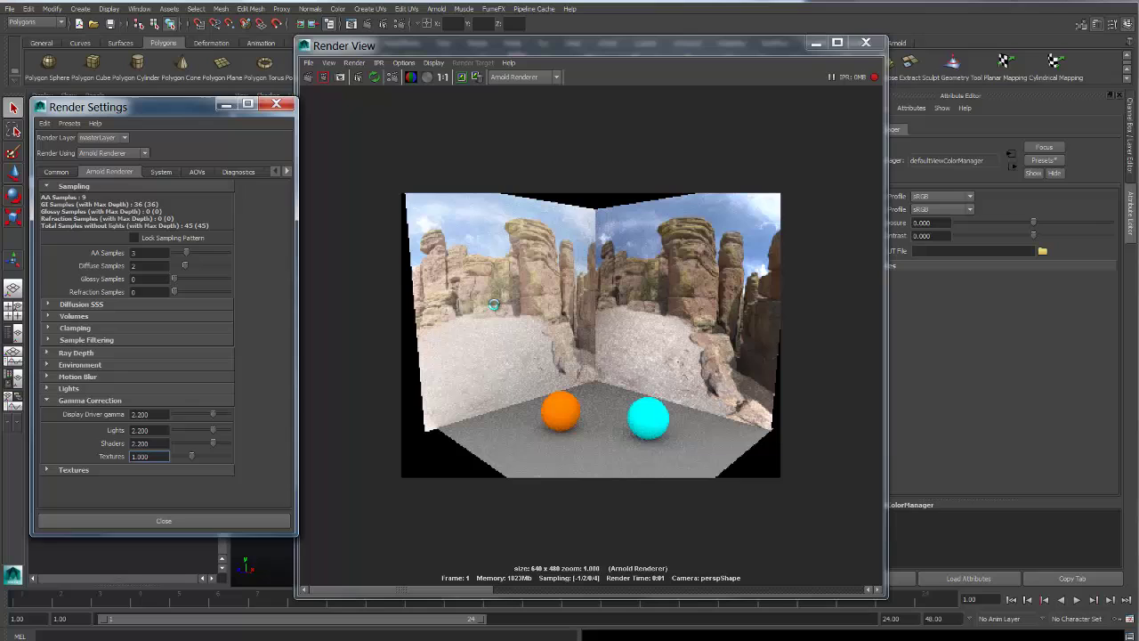
Set the Textures gamma correction back to 2.2
double_click(146, 456)
text(2.2)
key(Return)
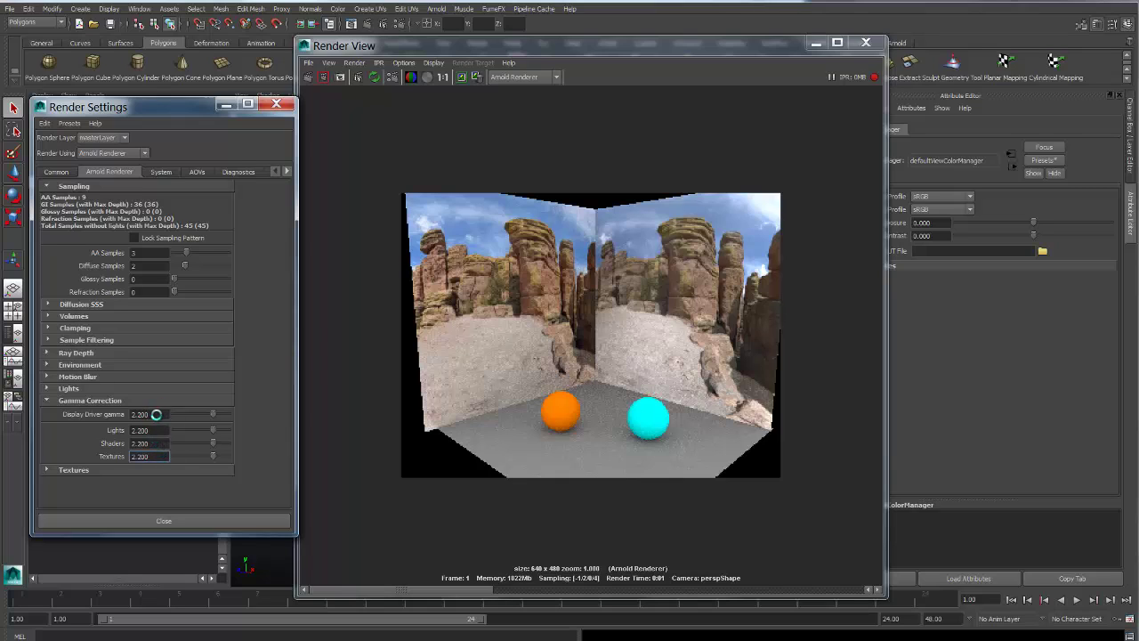
Set the display driver gamma to 1 and re-render the scene
double_click(157, 414)
text(1)
key(Return)
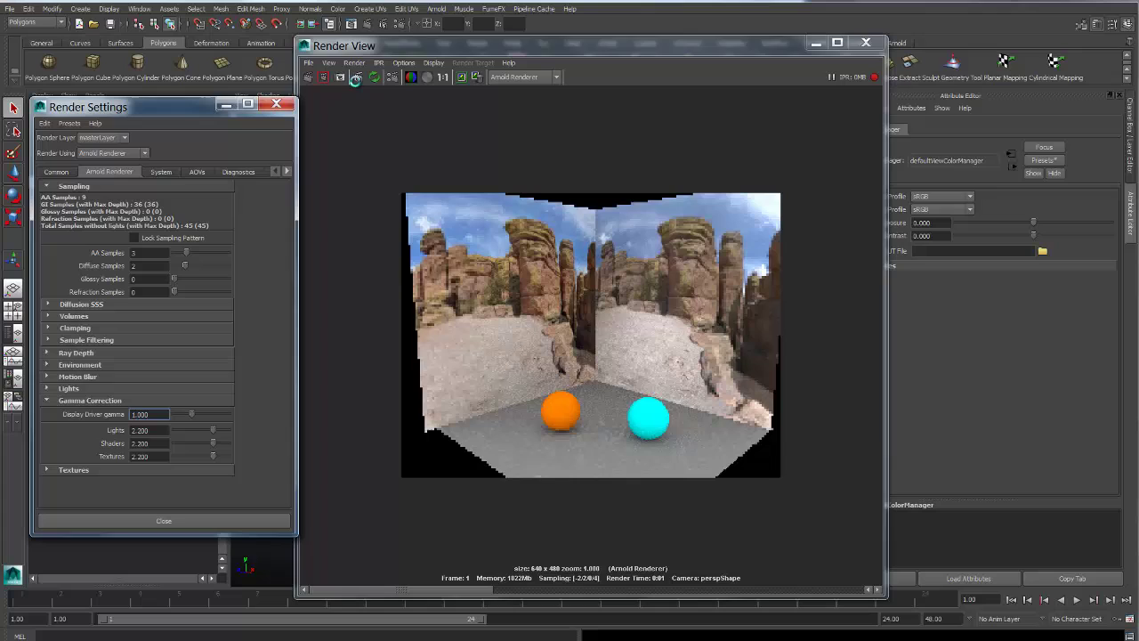
click(355, 78)
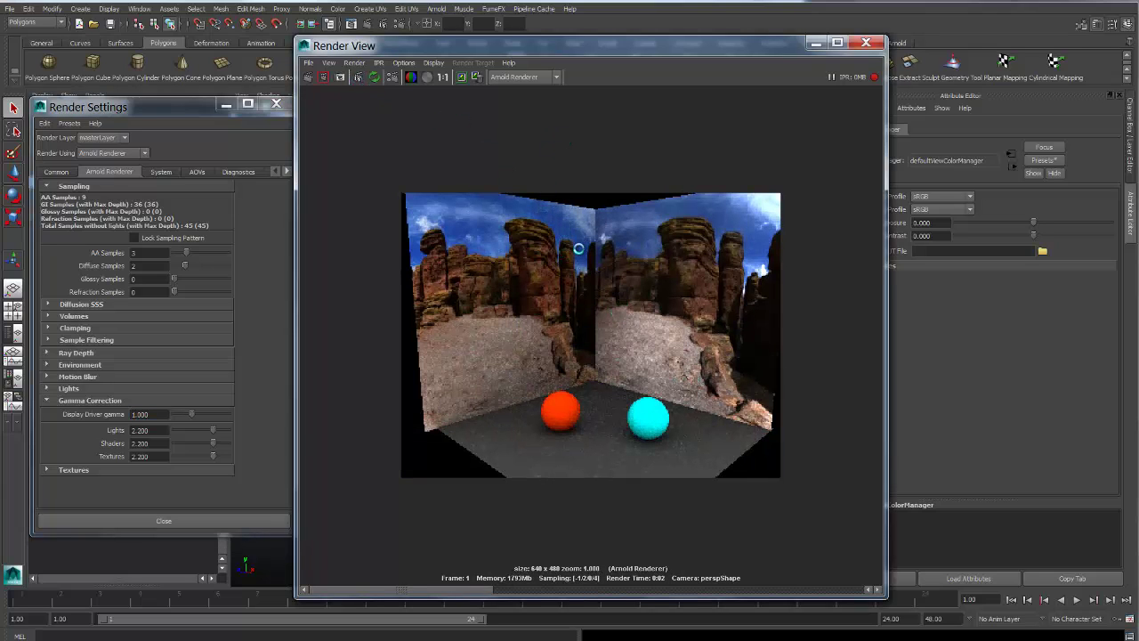
Change the Render View's image color profile to Linear sRGB to compare the render
drag(609, 47, 510, 53)
click(948, 197)
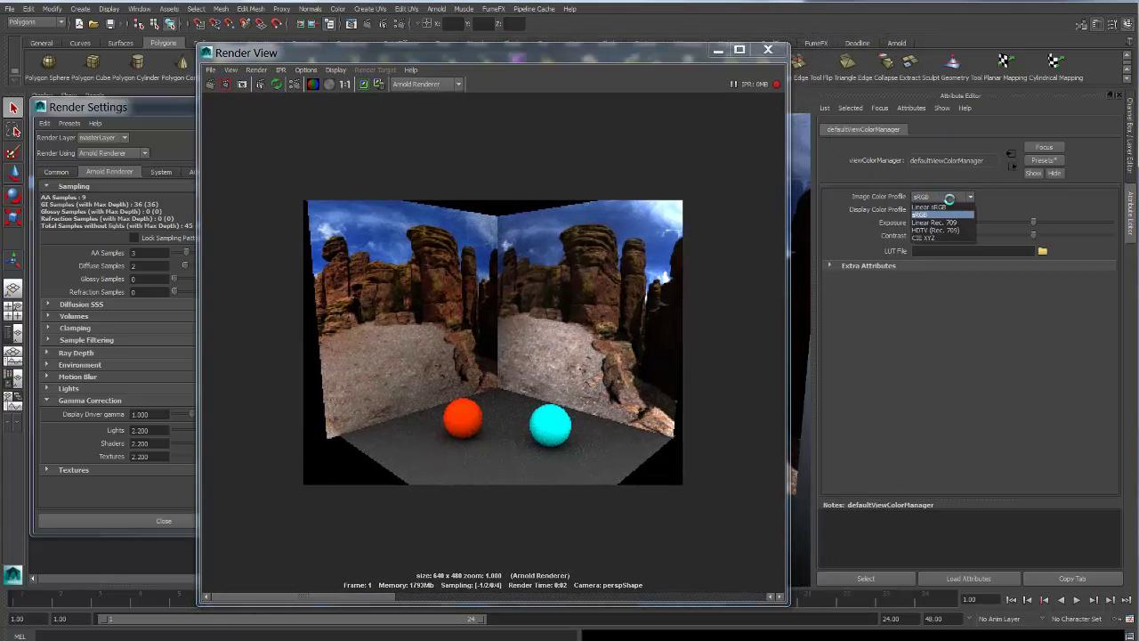
click(952, 206)
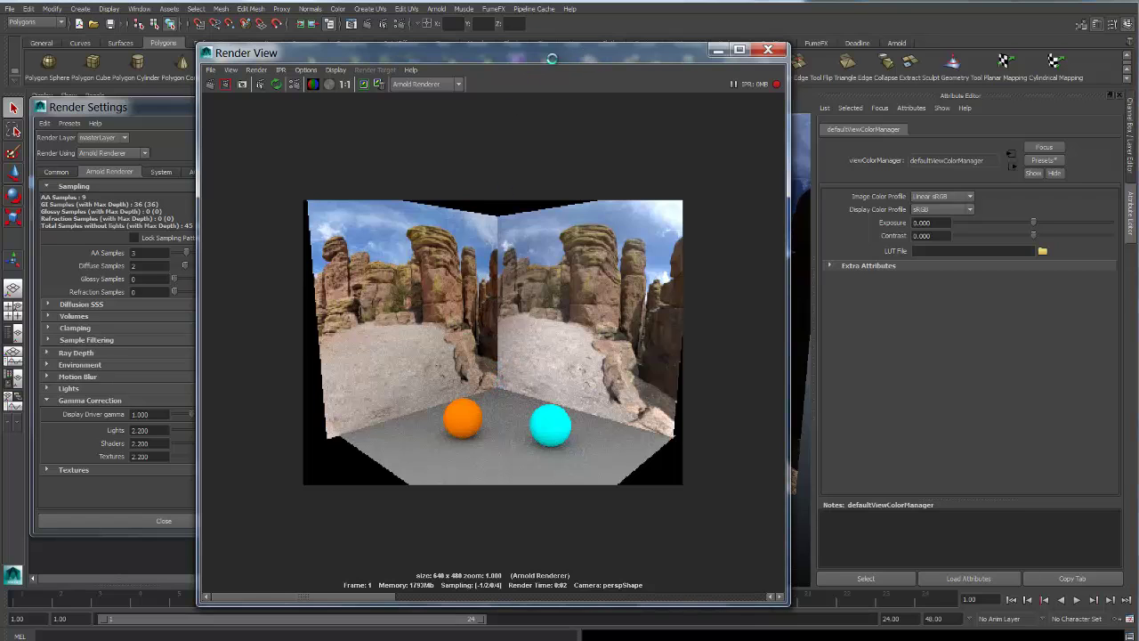
drag(551, 58, 653, 55)
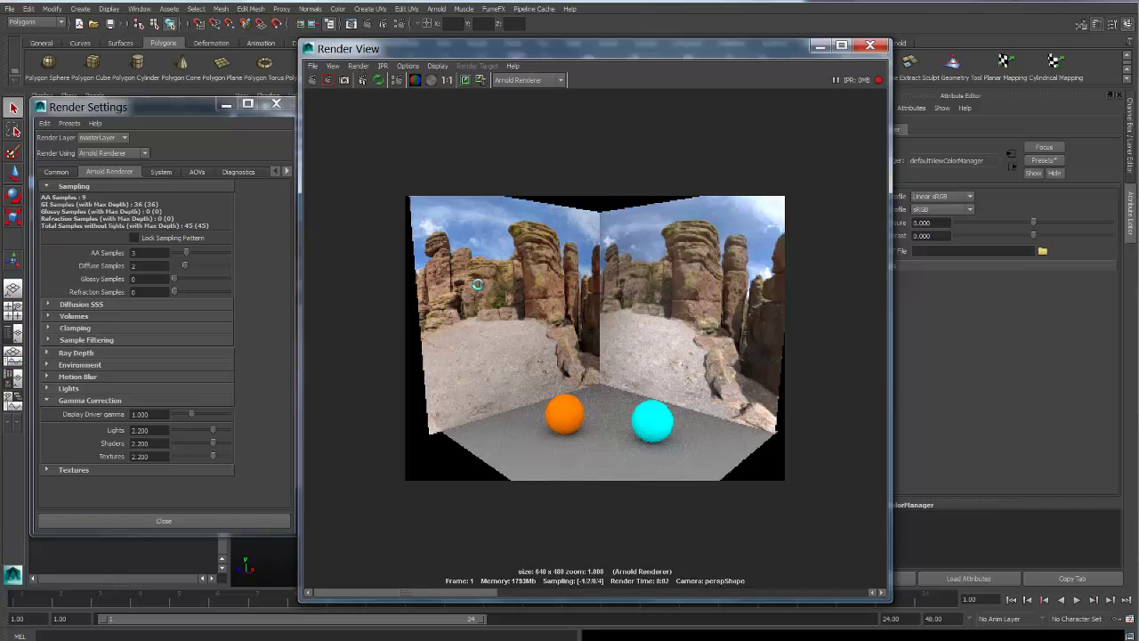
Return the Render View's image color profile to sRGB
drag(788, 51, 708, 55)
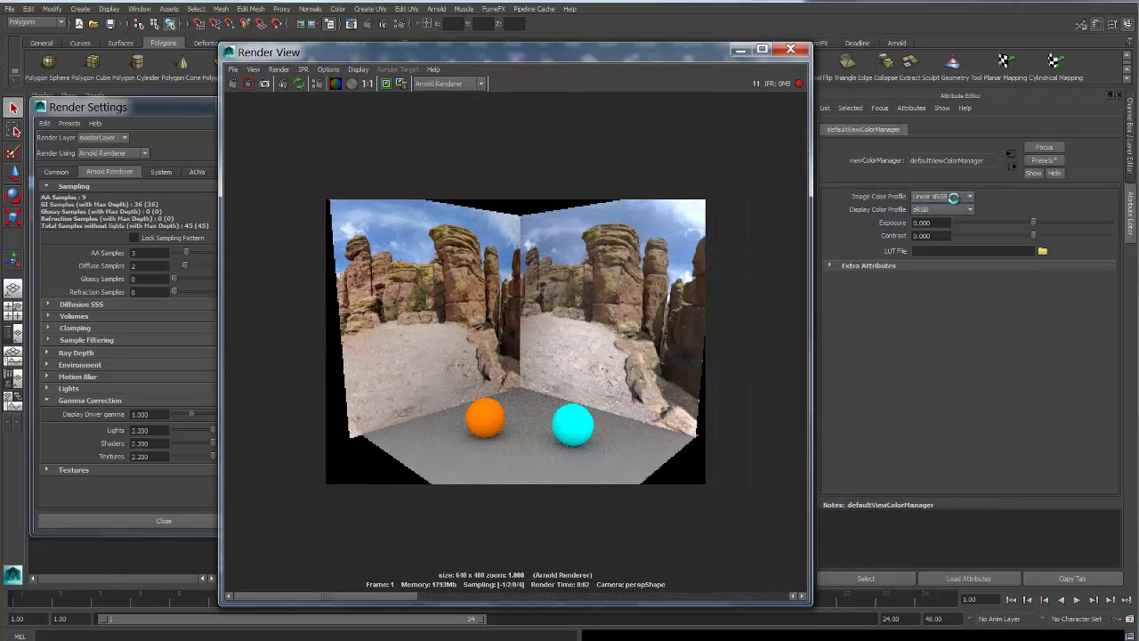
click(953, 197)
click(951, 214)
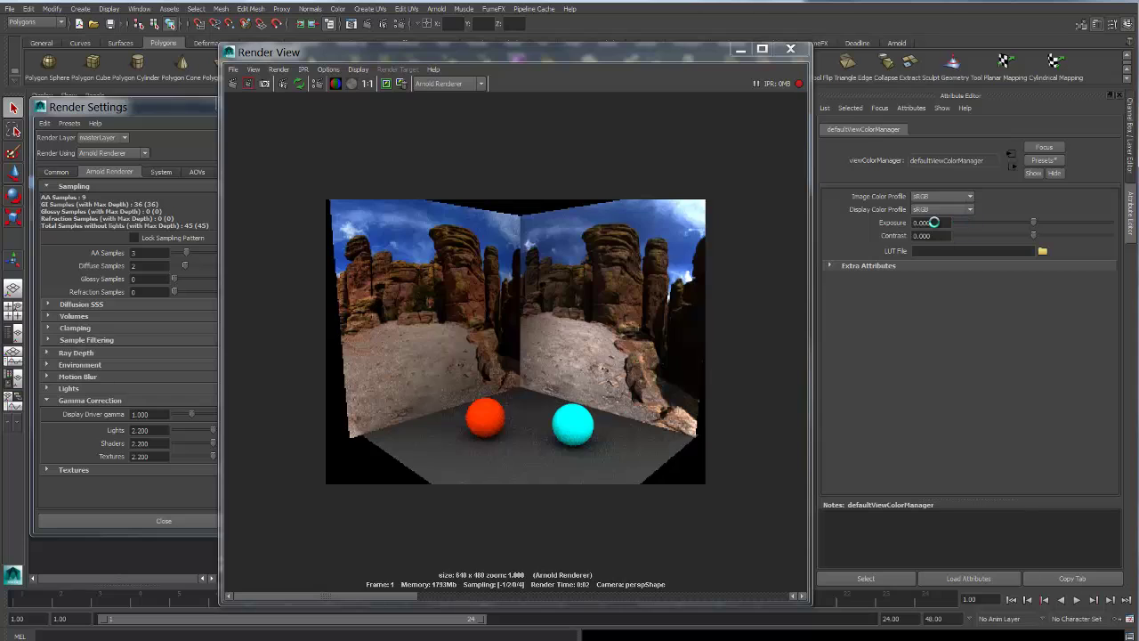
drag(605, 53, 783, 40)
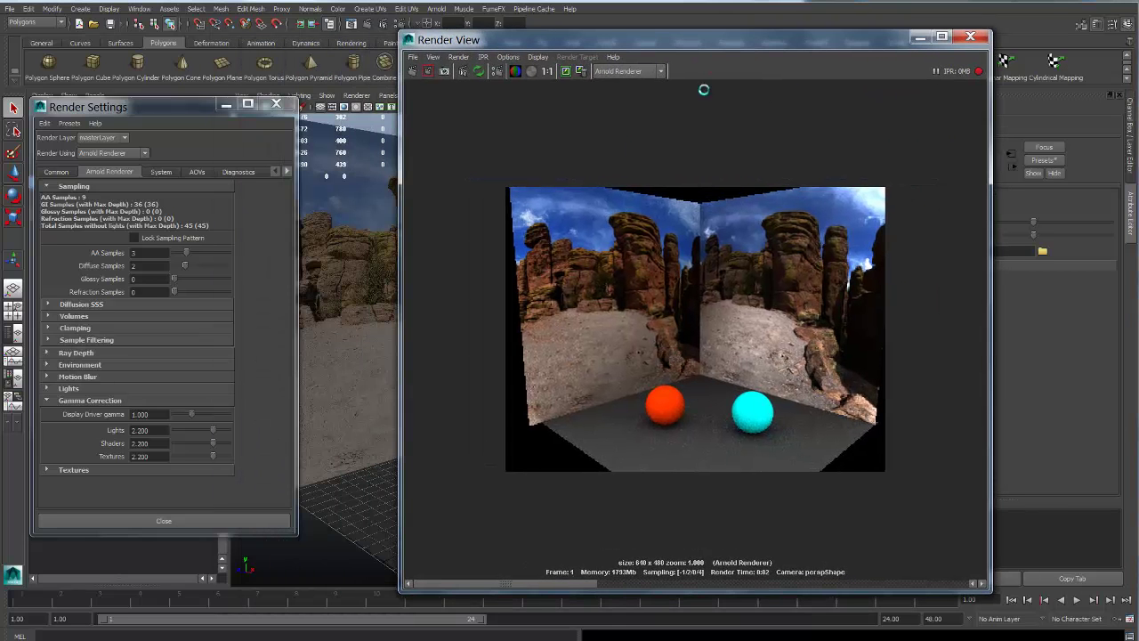
Set the display driver gamma back to 2.2 and uncover the color manager attributes beside the render
click(151, 413)
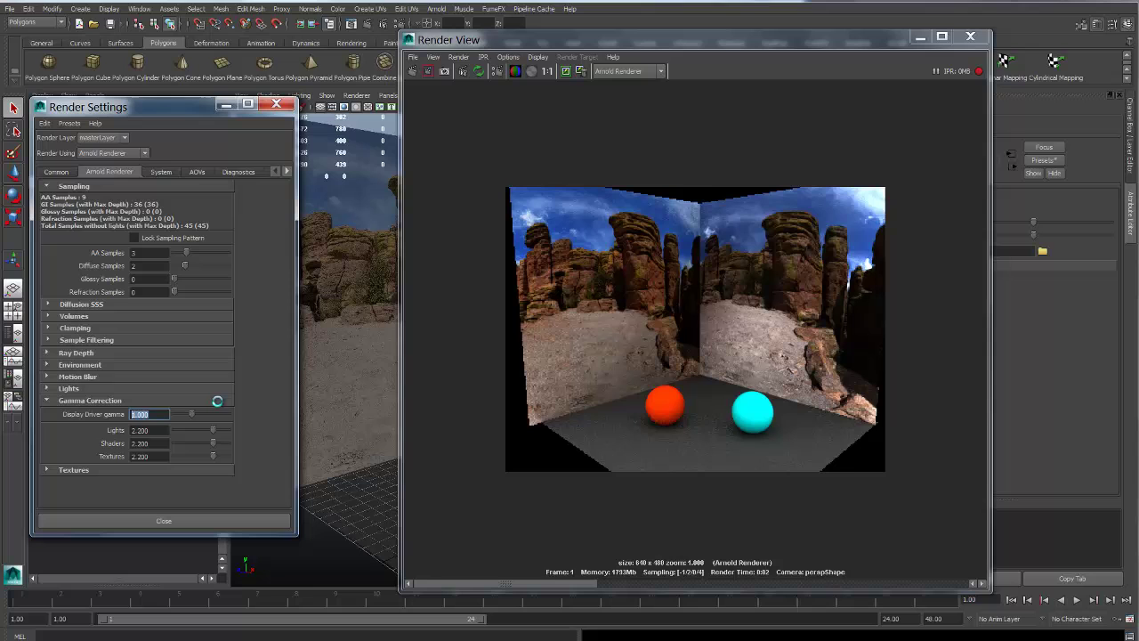
text(2.2)
key(Return)
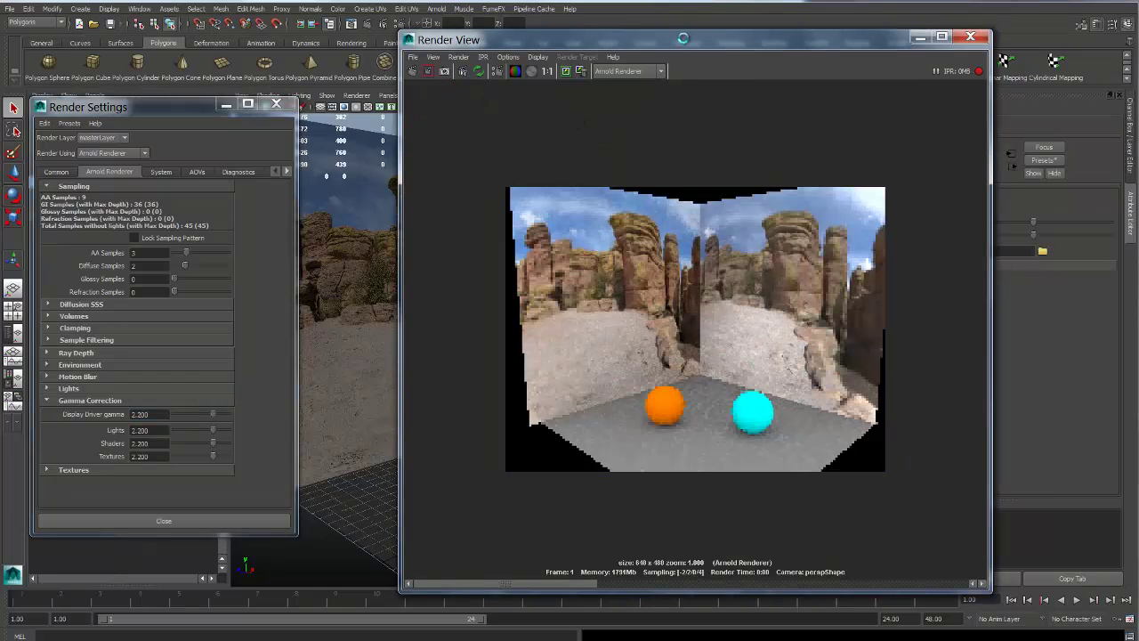
drag(682, 39, 637, 31)
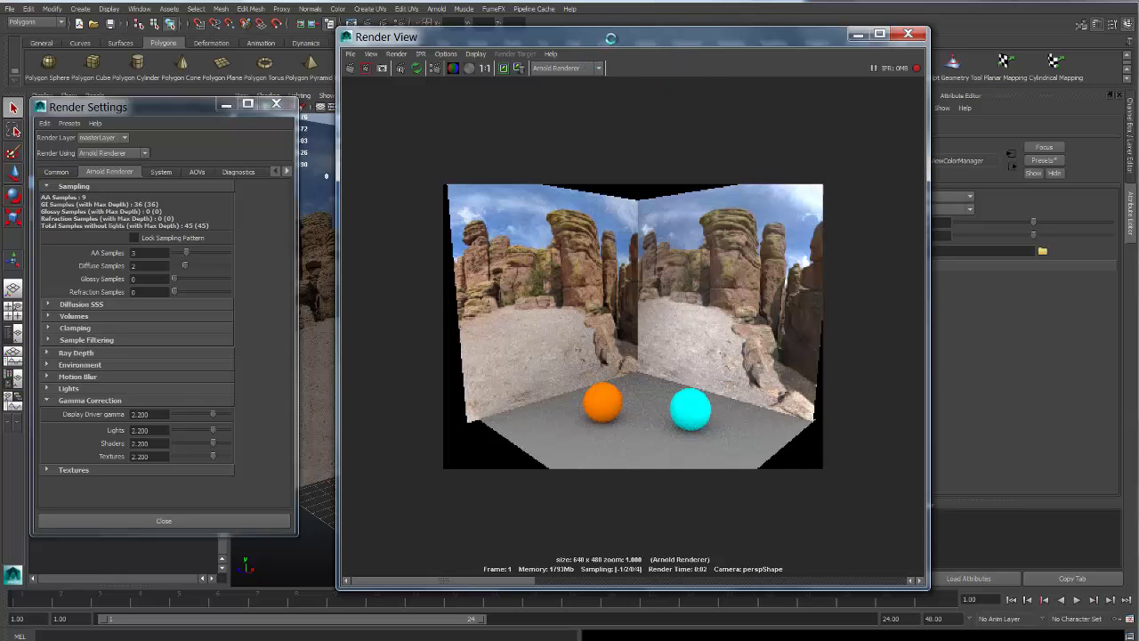
drag(616, 39, 300, 32)
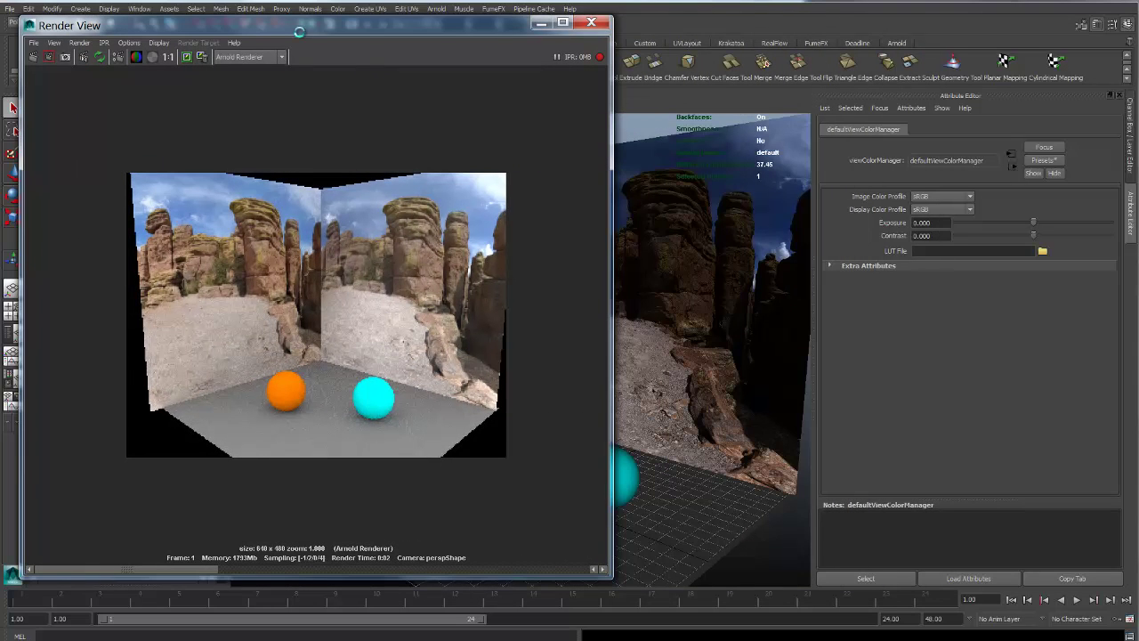